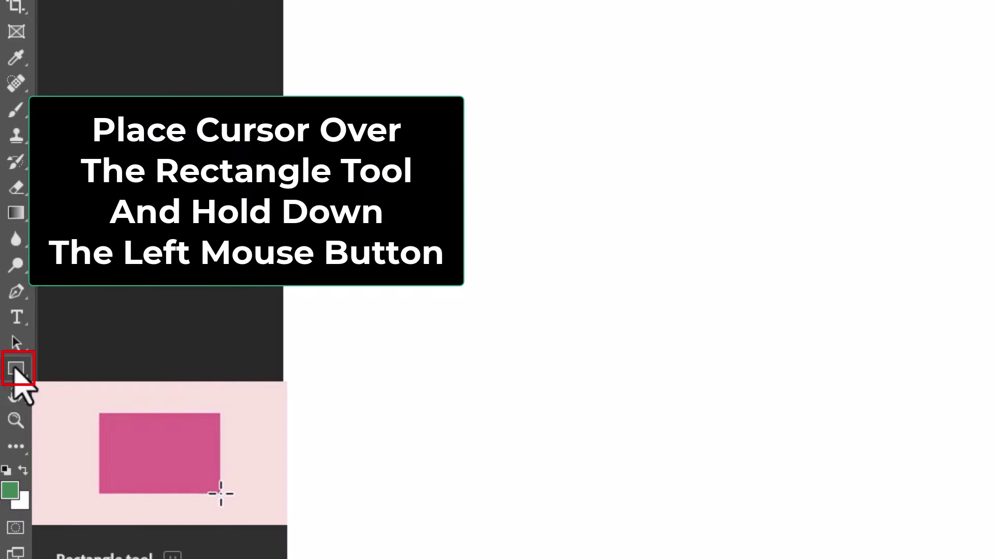
- Open the shape tool flyout in the toolbar to reach the Polygon Tool
click(16, 370)
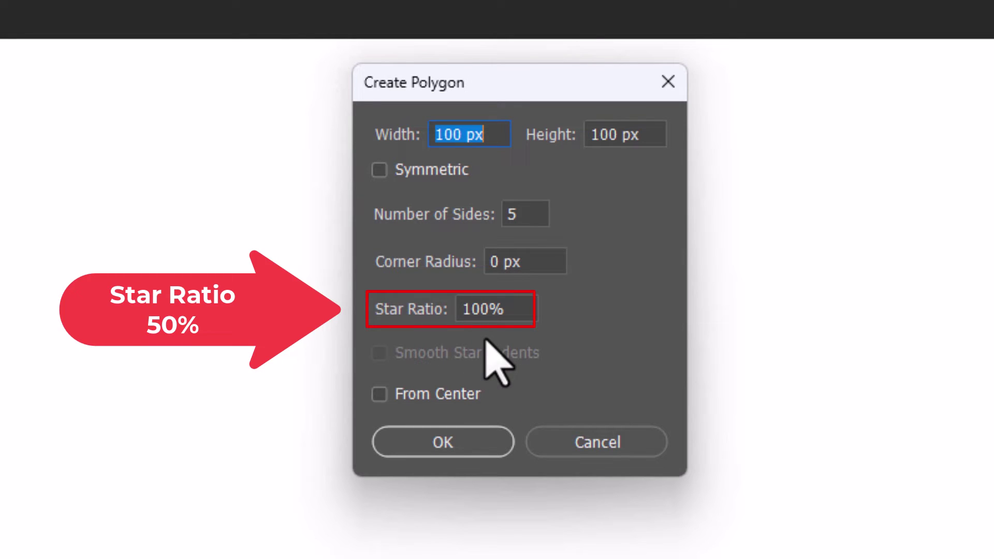
- Set the Create Polygon Star Ratio to 50% with 5 sides
double_click(483, 308)
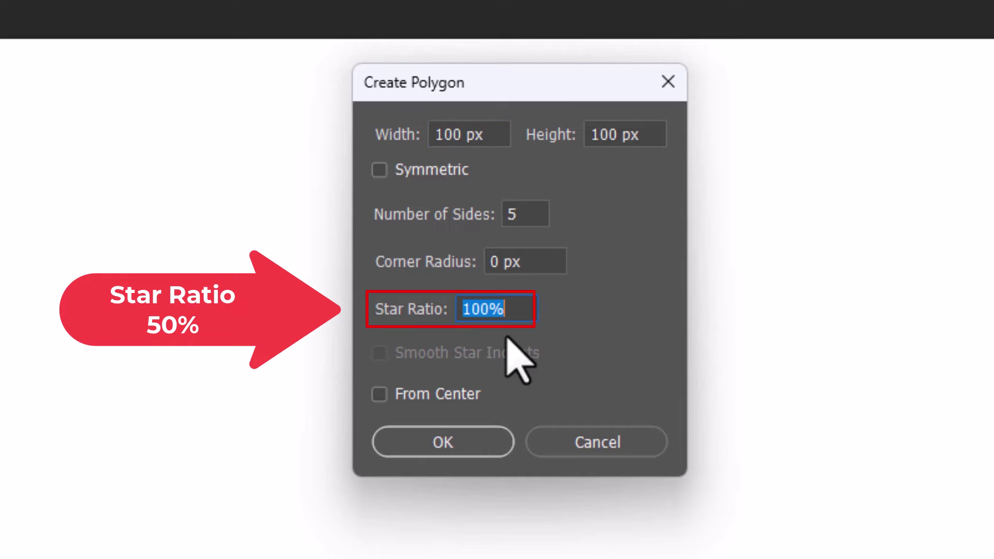
text(5)
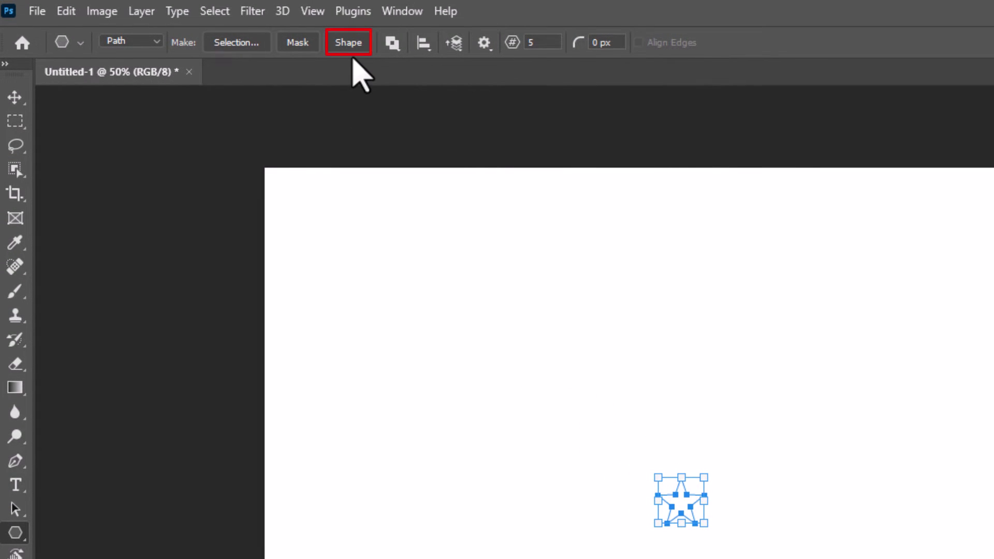
- Convert the star path into a filled shape layer, Polygon 1
click(350, 44)
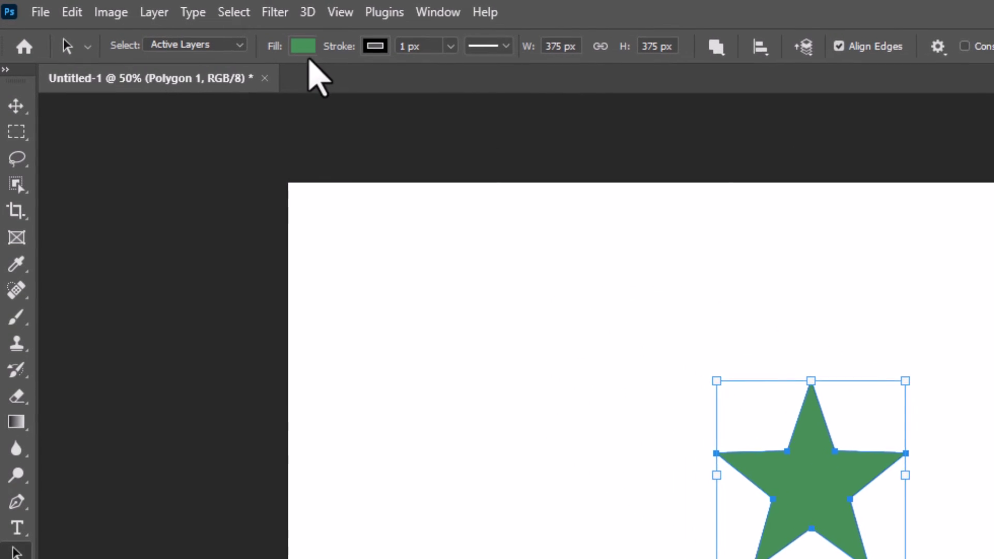
- Open the Color Picker for the star's fill, currently green 3e8755
click(312, 48)
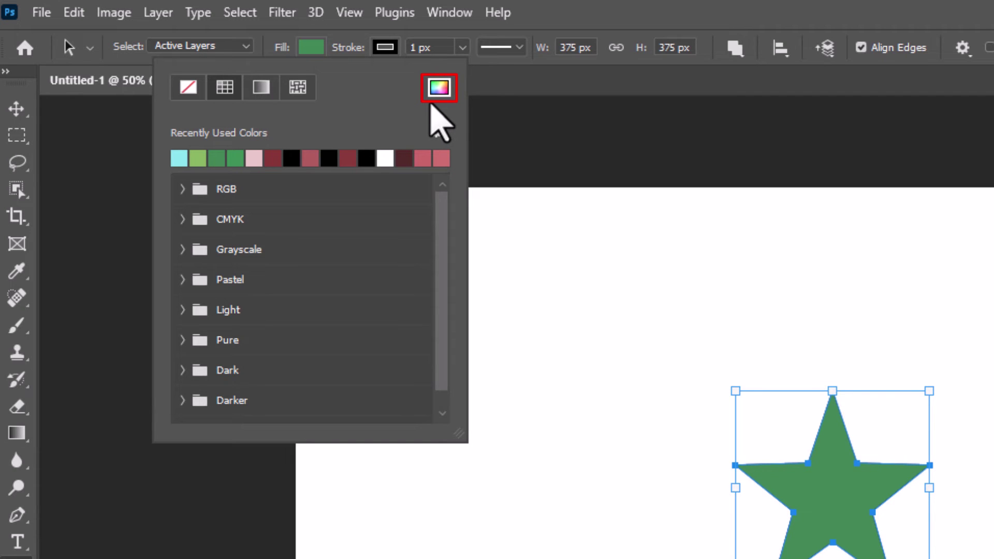
click(438, 88)
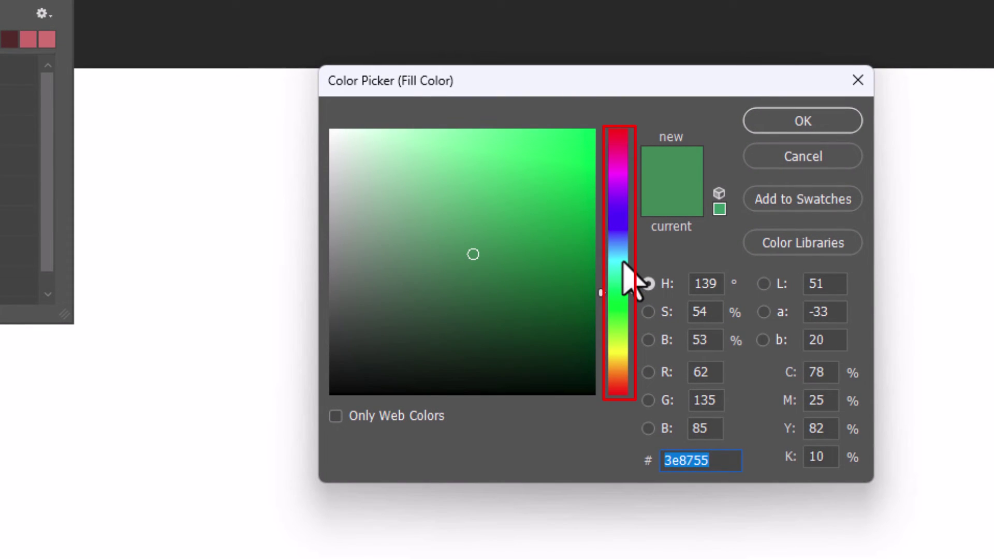
- Pick light blue a2d4e7 in the Color Picker and apply it to the star
click(617, 250)
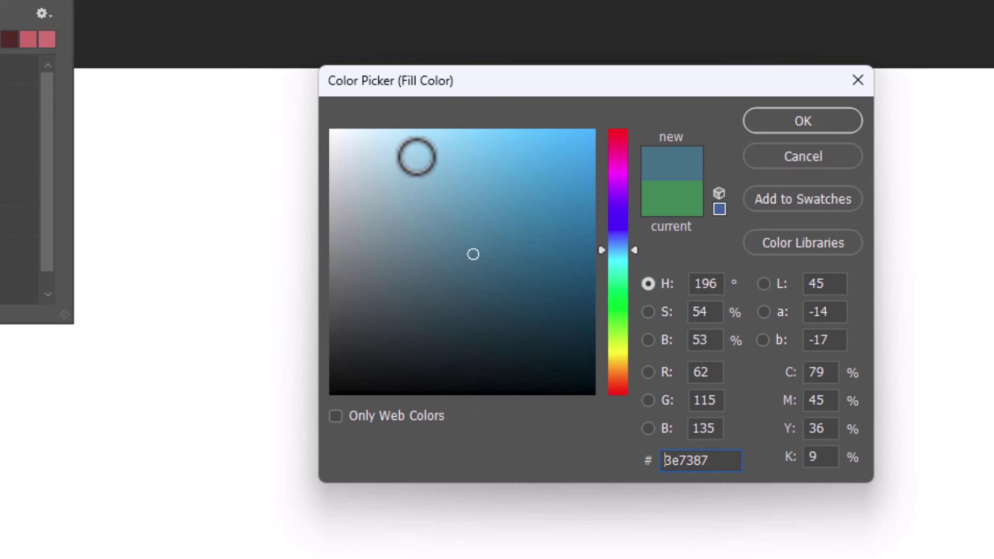
click(410, 156)
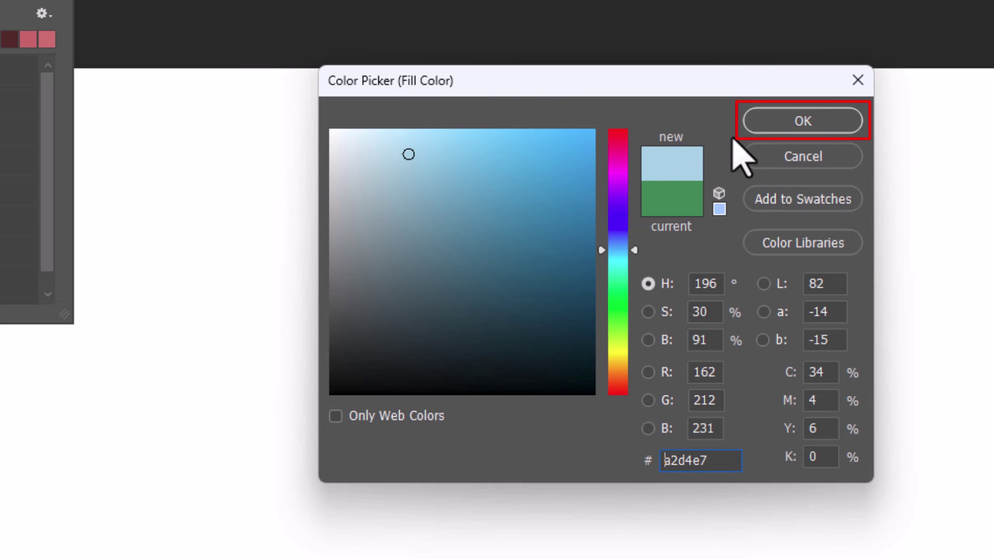
click(782, 117)
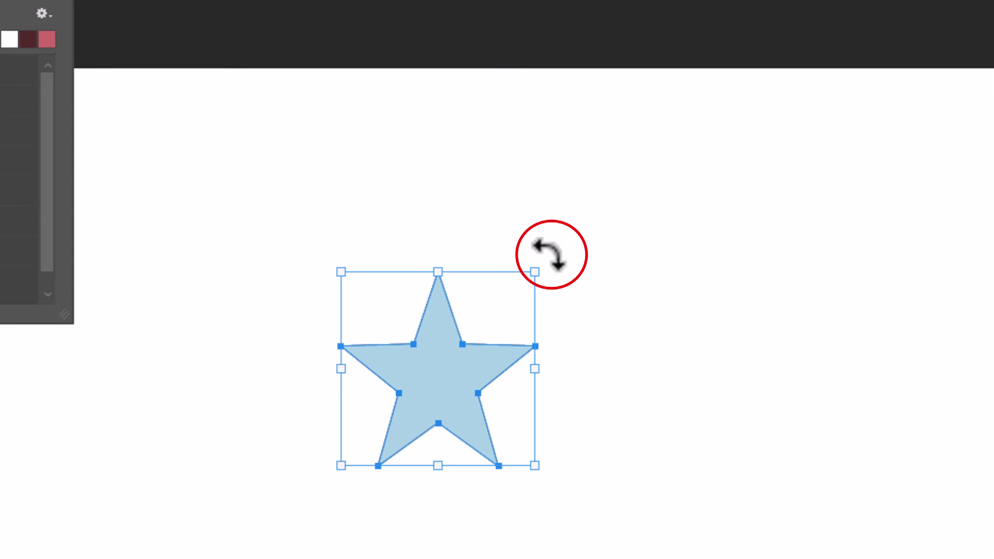
- Rotate the star back to nearly upright (about -0.03°) and deselect it
mouse_move(550, 262)
mouse_down()
mouse_move(559, 348)
mouse_move(527, 269)
mouse_up()
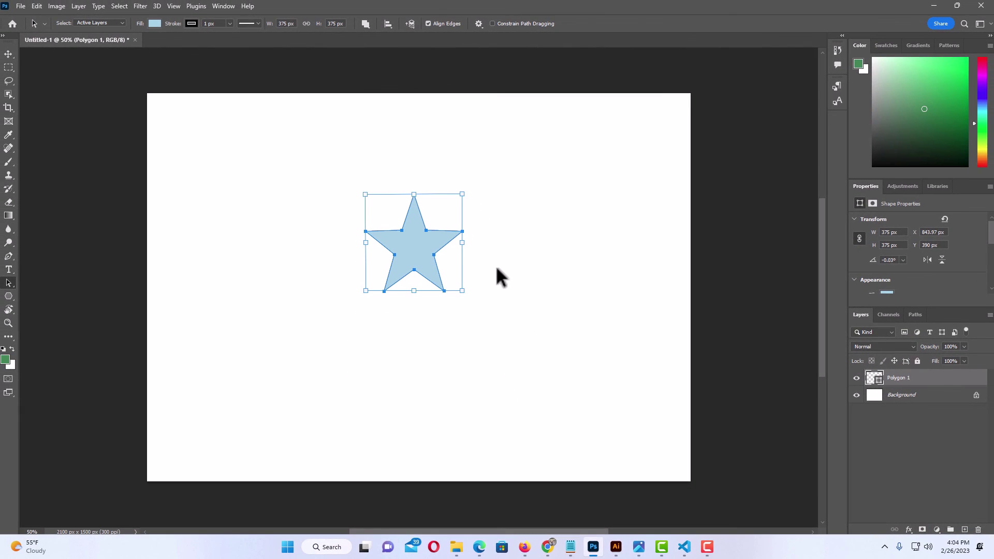
click(497, 269)
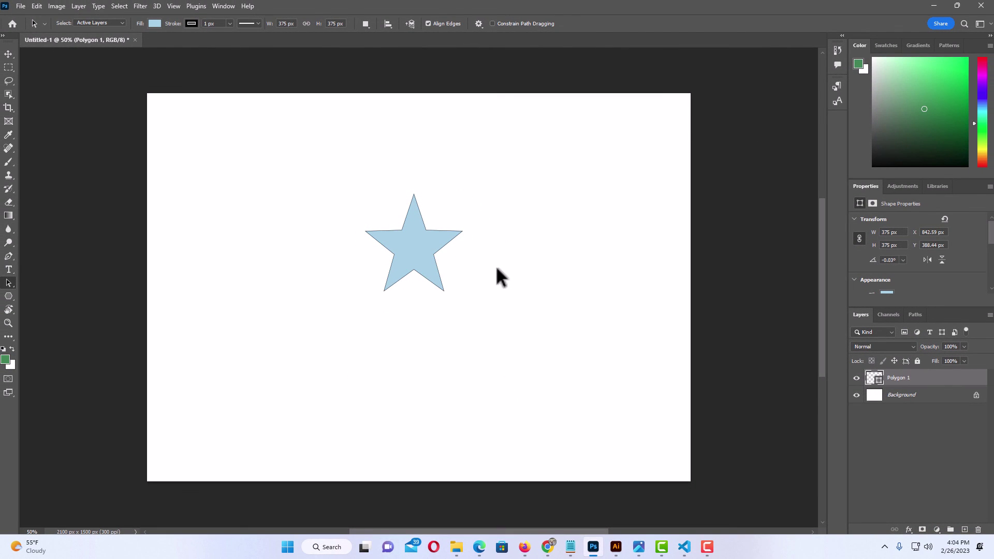